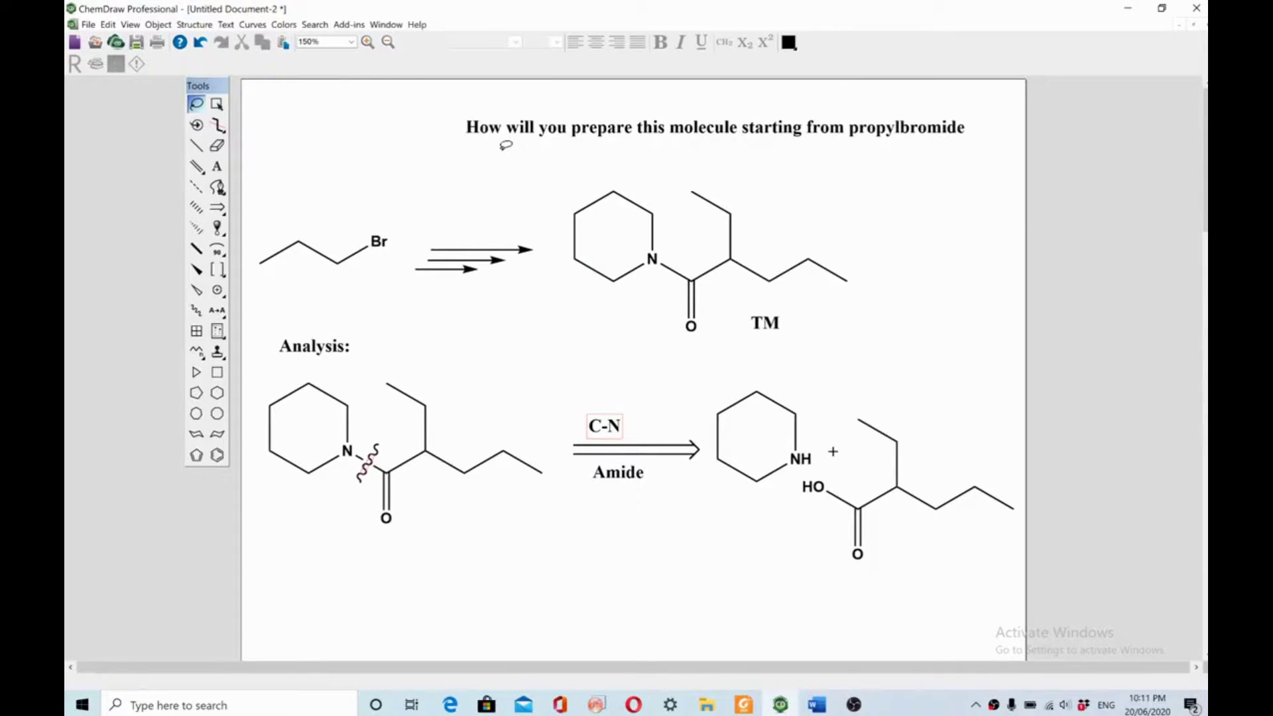
Select the target molecule with its TM label, then the propyl bromide starting material.
{"action": "mouse_move", "coordinate": [519, 195]}
{"action": "left_mouse_down"}
{"action": "mouse_move", "coordinate": [833, 168]}
{"action": "mouse_move", "coordinate": [897, 316]}
{"action": "mouse_move", "coordinate": [707, 352]}
{"action": "mouse_move", "coordinate": [598, 338]}
{"action": "left_mouse_up"}
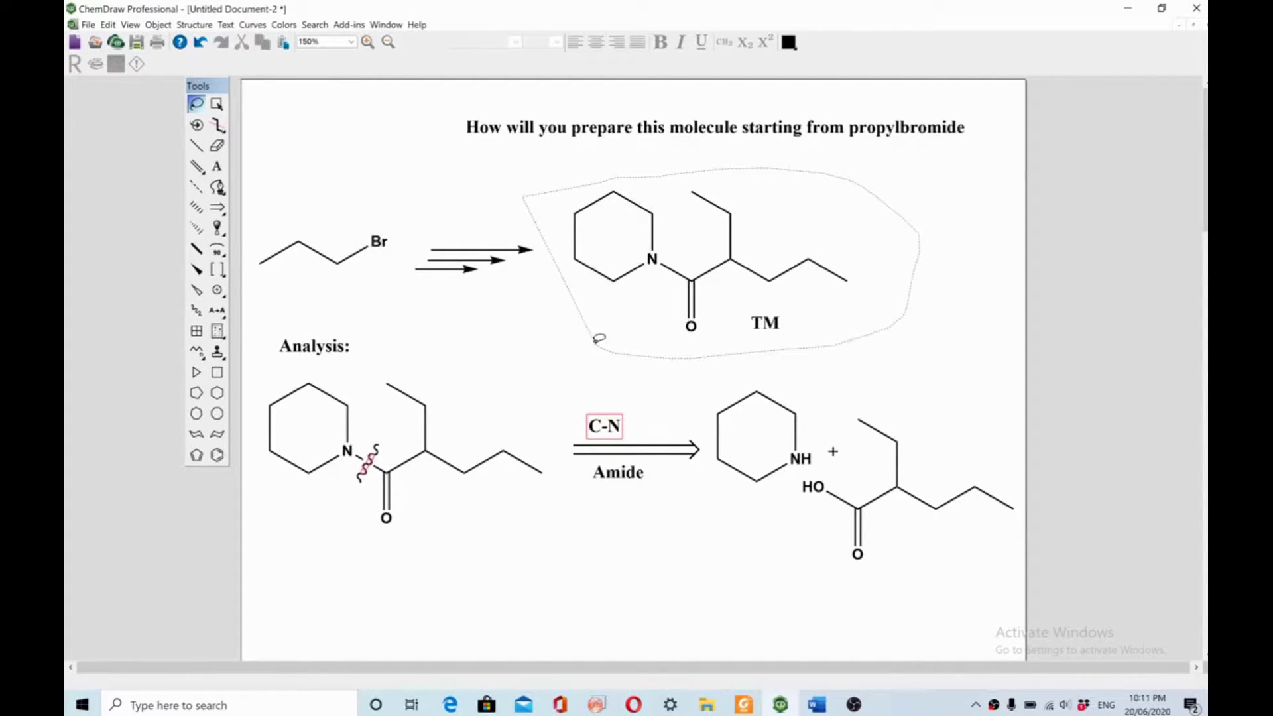
{"action": "left_click_drag", "start_coordinate": [598, 338], "coordinate": [600, 339]}
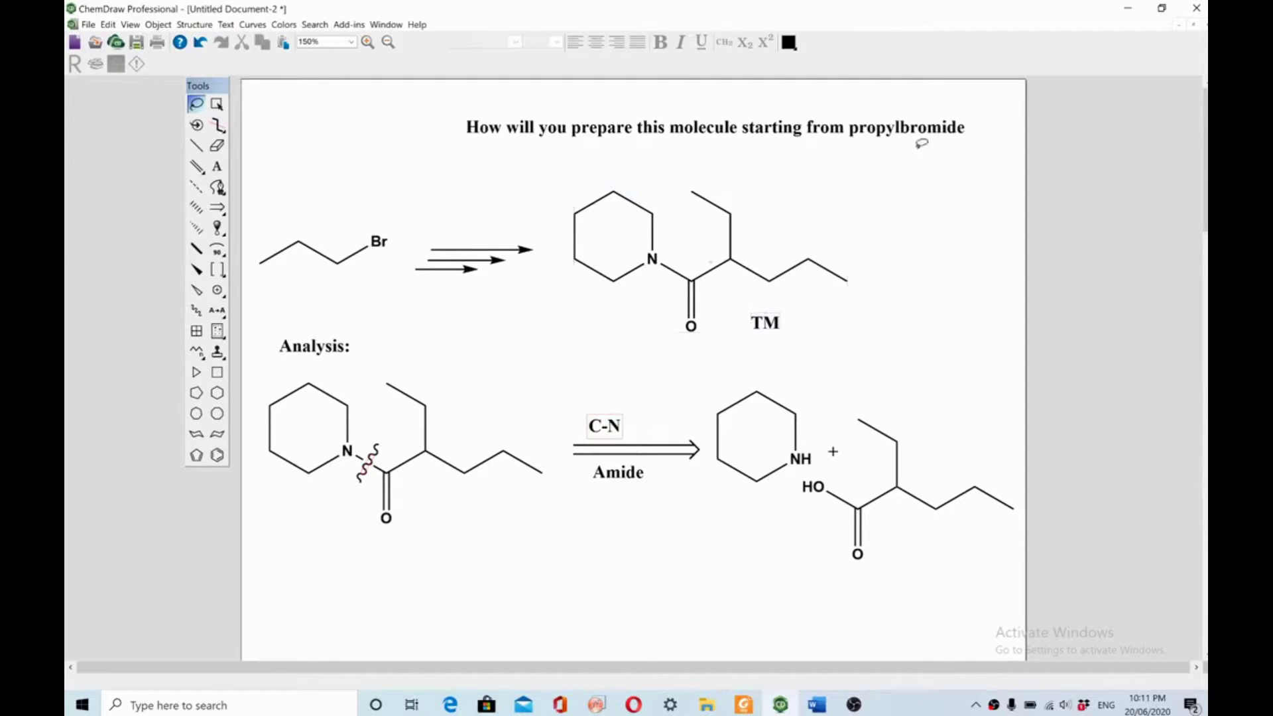
{"action": "mouse_move", "coordinate": [265, 214]}
{"action": "left_mouse_down"}
{"action": "mouse_move", "coordinate": [256, 222]}
{"action": "mouse_move", "coordinate": [358, 292]}
{"action": "mouse_move", "coordinate": [397, 266]}
{"action": "left_mouse_up"}
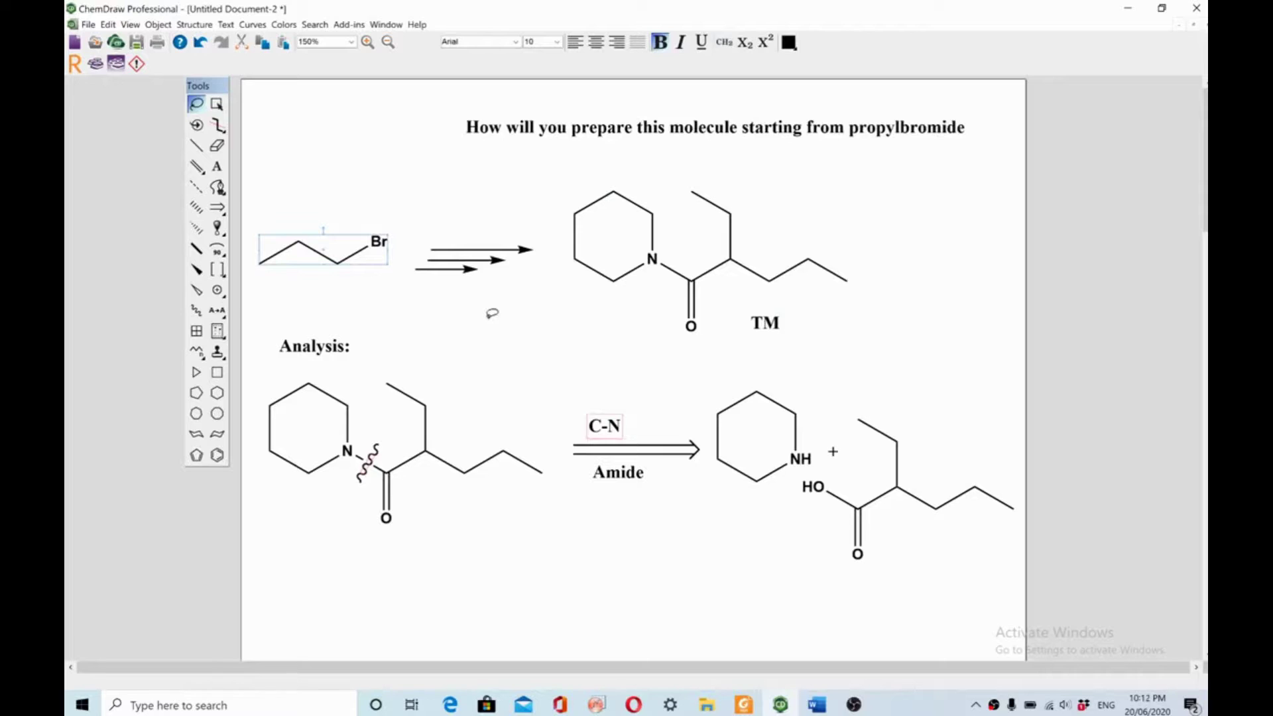
{"action": "mouse_move", "coordinate": [555, 314]}
{"action": "left_mouse_down"}
{"action": "mouse_move", "coordinate": [565, 222]}
{"action": "mouse_move", "coordinate": [622, 170]}
{"action": "mouse_move", "coordinate": [902, 252]}
{"action": "mouse_move", "coordinate": [875, 329]}
{"action": "mouse_move", "coordinate": [691, 357]}
{"action": "left_mouse_up"}
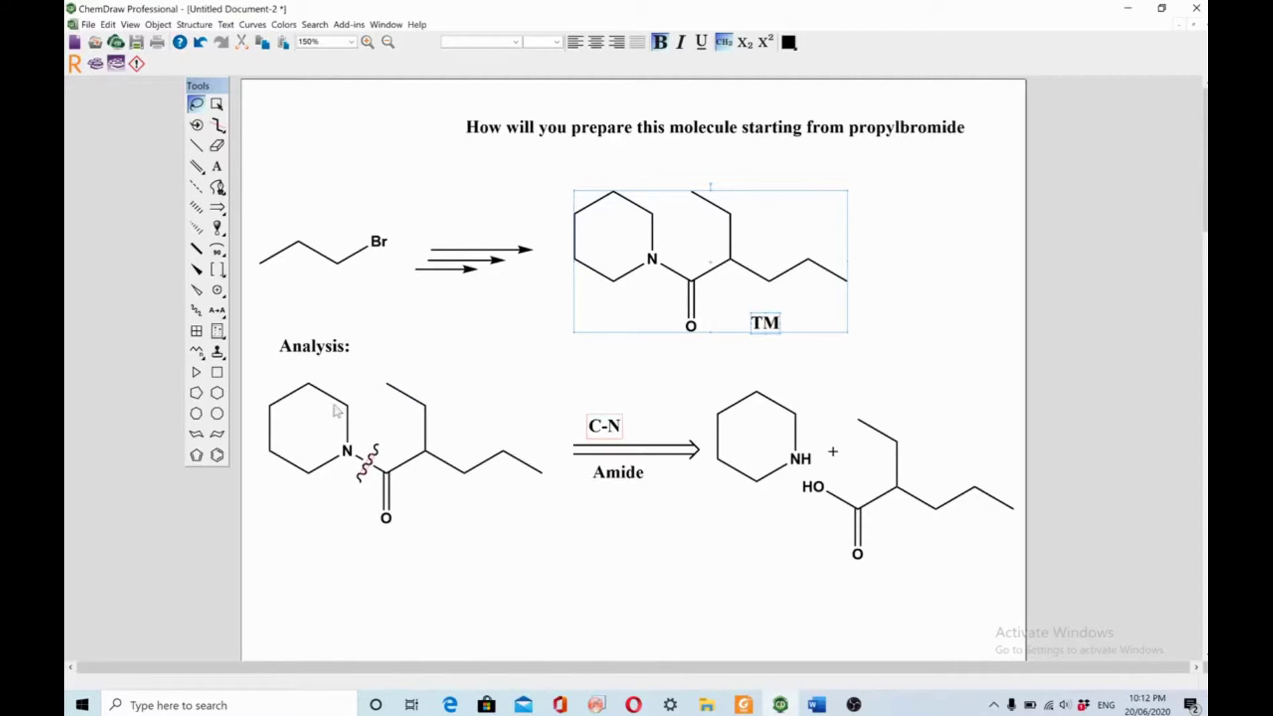
Highlight the amide disconnection and the acid's HO–C=O group, then clear the selection.
{"action": "mouse_move", "coordinate": [356, 385]}
{"action": "left_mouse_down"}
{"action": "mouse_move", "coordinate": [323, 414]}
{"action": "mouse_move", "coordinate": [401, 562]}
{"action": "mouse_move", "coordinate": [444, 542]}
{"action": "left_mouse_up"}
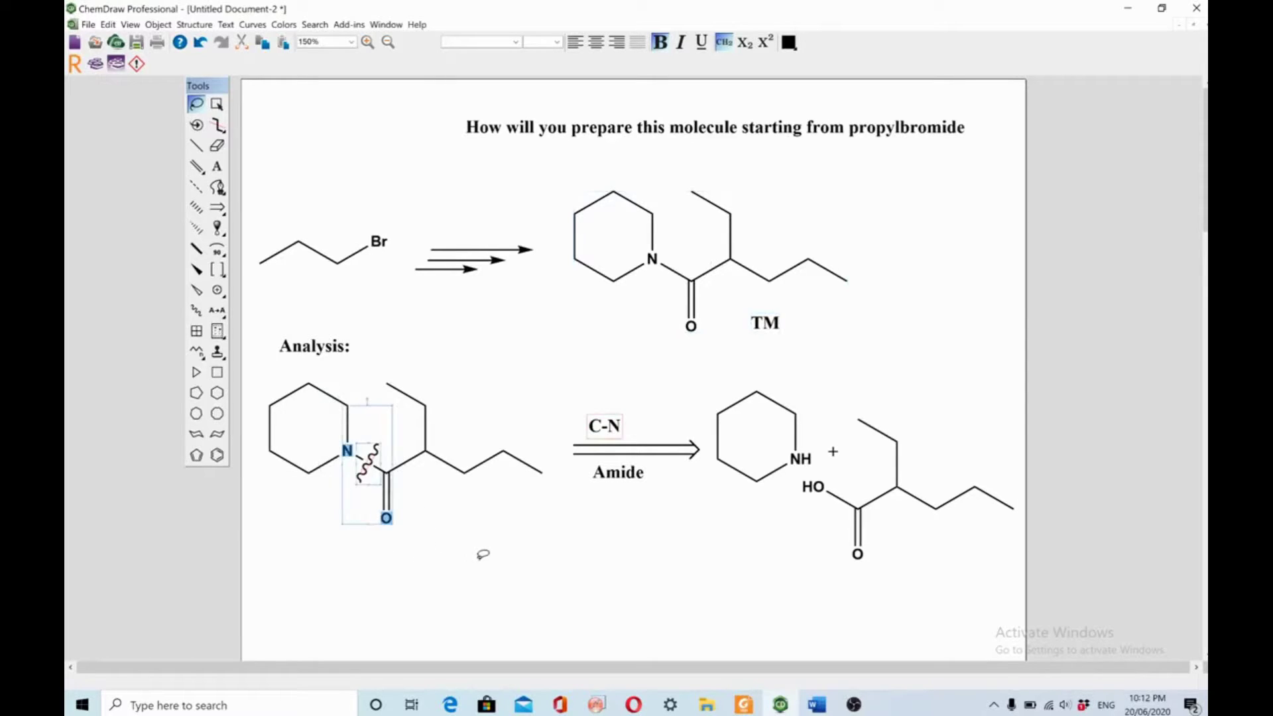
{"action": "left_click", "coordinate": [437, 530]}
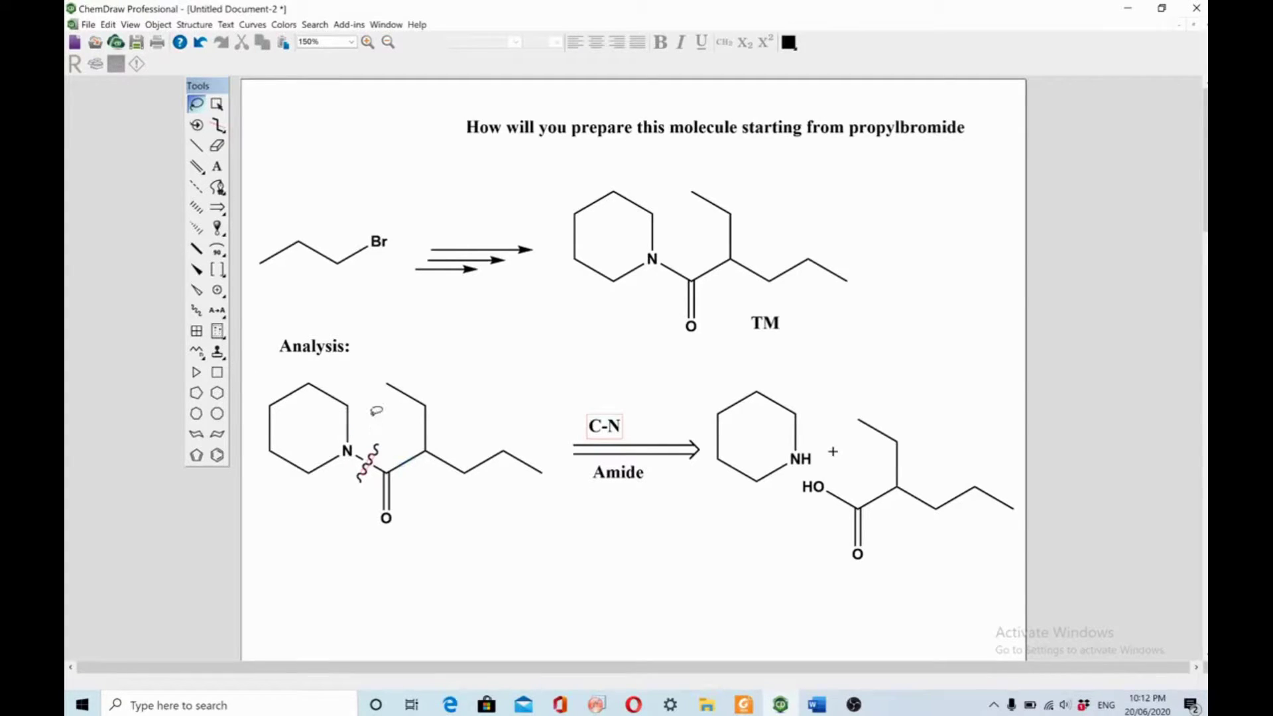
{"action": "left_click", "coordinate": [377, 445]}
{"action": "mouse_move", "coordinate": [753, 497]}
{"action": "left_mouse_down"}
{"action": "mouse_move", "coordinate": [810, 469]}
{"action": "mouse_move", "coordinate": [883, 489]}
{"action": "mouse_move", "coordinate": [870, 588]}
{"action": "mouse_move", "coordinate": [806, 577]}
{"action": "left_mouse_up"}
{"action": "left_click", "coordinate": [782, 491]}
Draw a downward retrosynthetic arrow below the acid and a wavy mark across its carboxyl–alpha carbon bond.
{"action": "scroll", "coordinate": [689, 464], "scroll_direction": "down", "scroll_amount": 5}
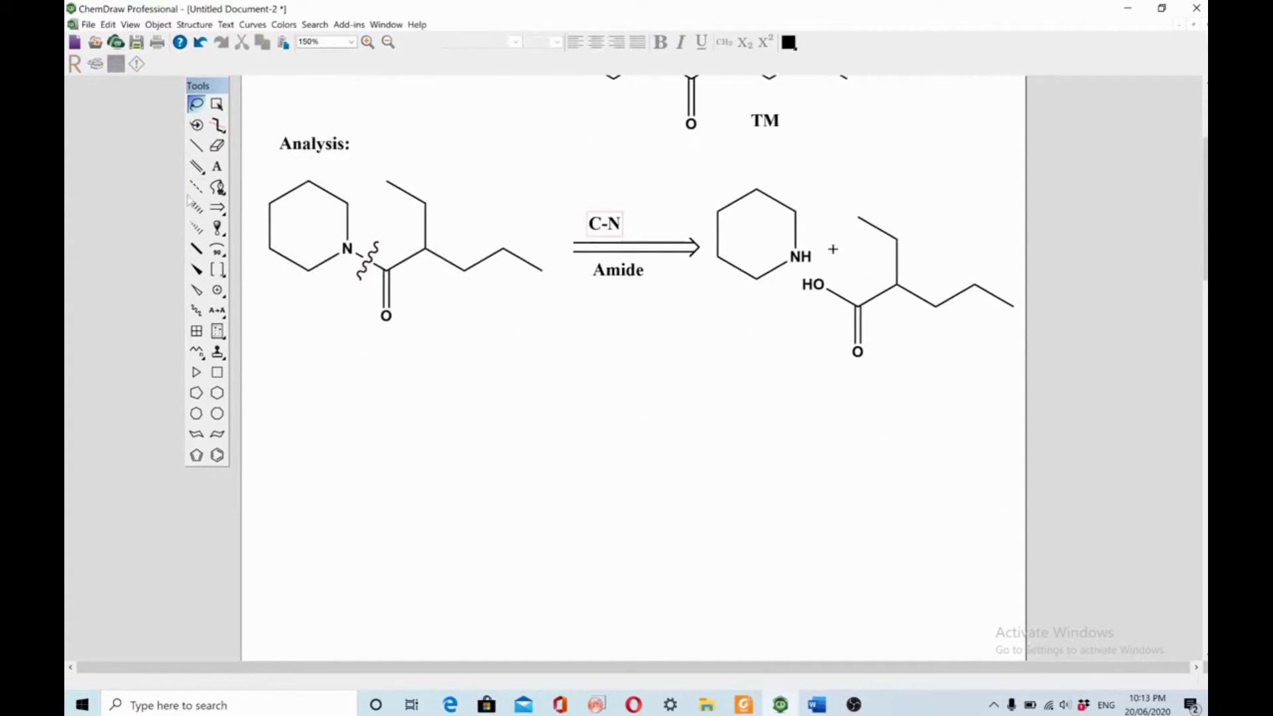
{"action": "left_click_drag", "start_coordinate": [224, 216], "coordinate": [363, 216]}
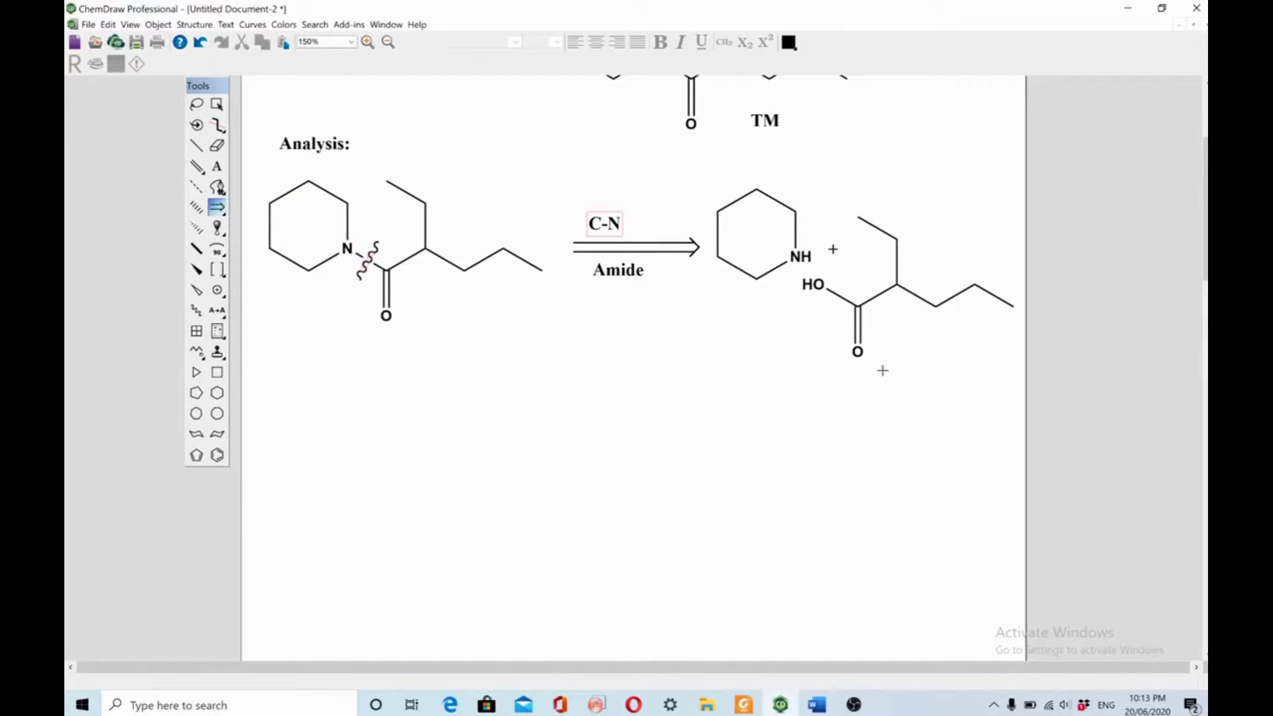
{"action": "mouse_move", "coordinate": [887, 372]}
{"action": "left_mouse_down"}
{"action": "mouse_move", "coordinate": [874, 440]}
{"action": "mouse_move", "coordinate": [887, 456]}
{"action": "left_mouse_up"}
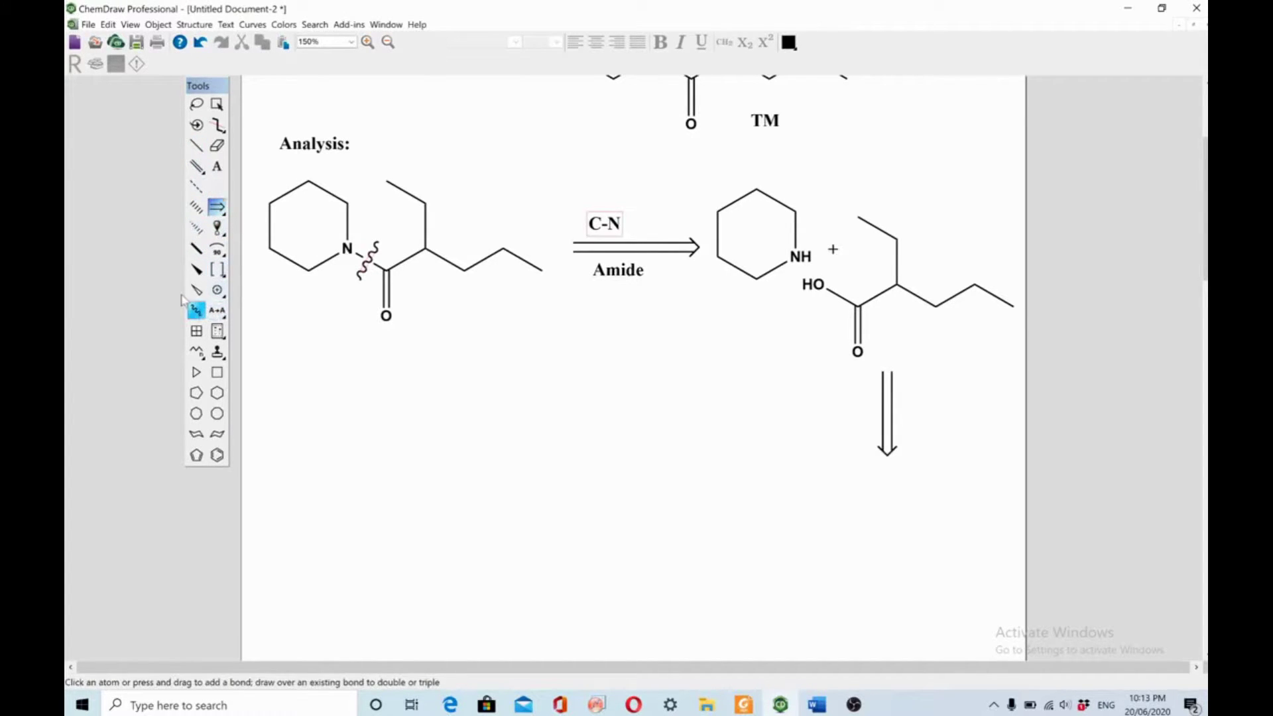
{"action": "left_click", "coordinate": [195, 309]}
{"action": "left_click_drag", "start_coordinate": [872, 280], "coordinate": [891, 318]}
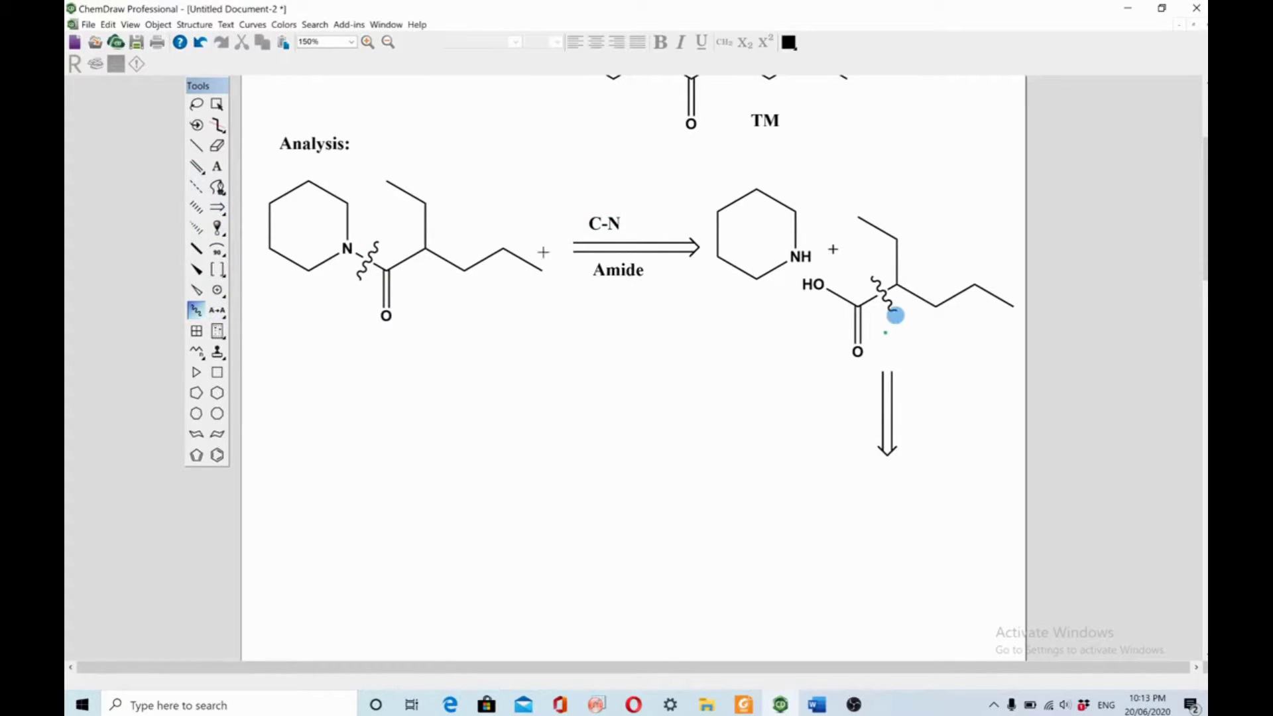
Add 'CO2' and '+' captions below the new arrow.
{"action": "left_click", "coordinate": [216, 165]}
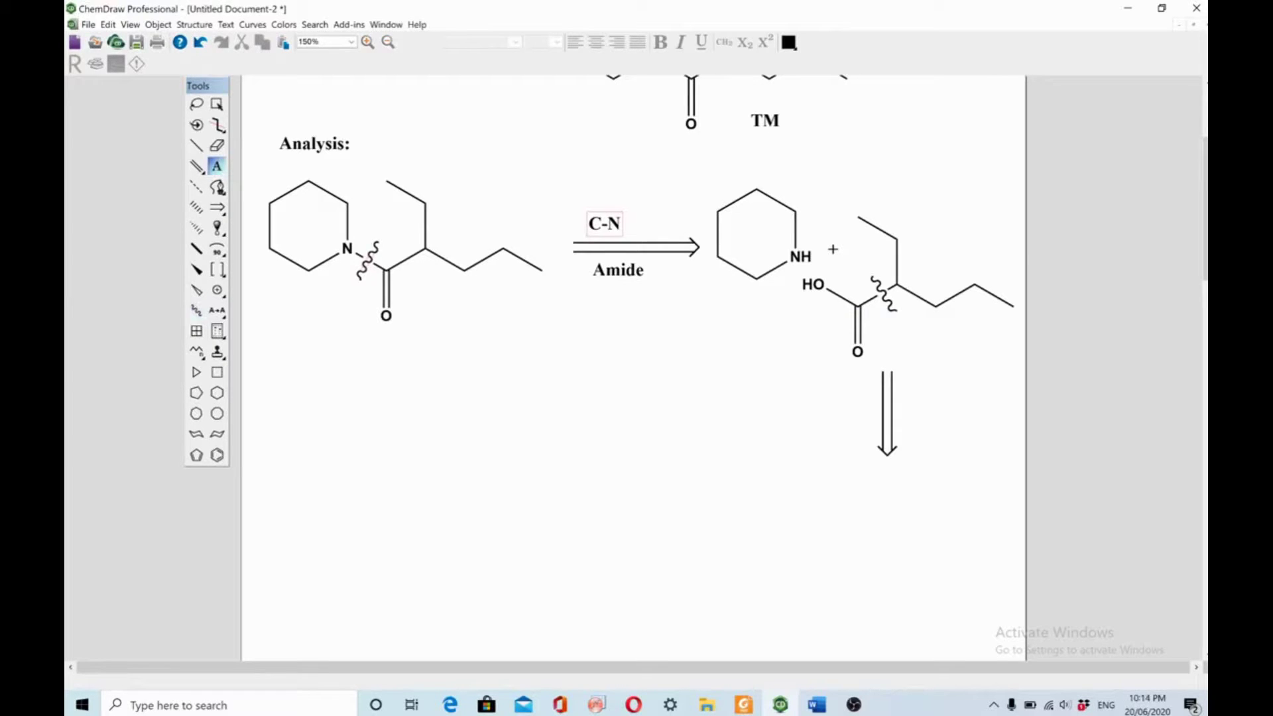
{"action": "left_click", "coordinate": [809, 489]}
{"action": "type", "text": "CO2"}
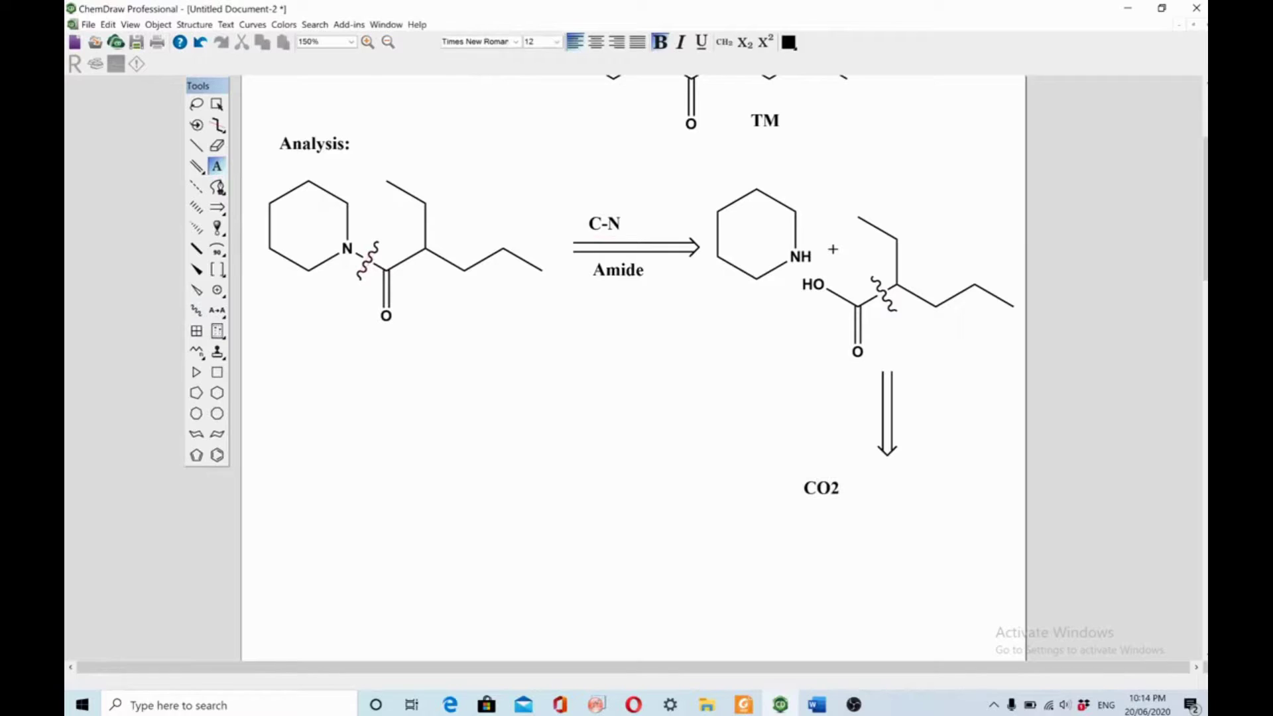
{"action": "left_click", "coordinate": [863, 489]}
{"action": "type", "text": "+"}
{"action": "key", "text": "ctrl+alt+Tab"}
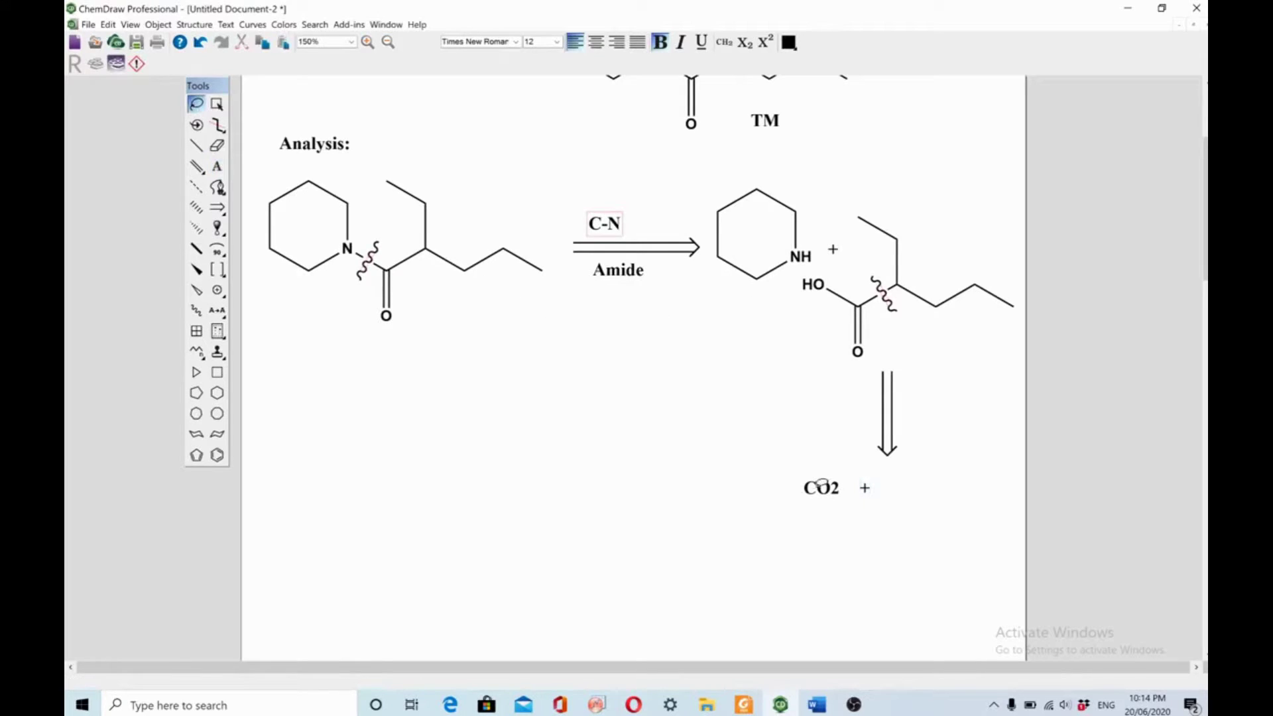
{"action": "scroll", "coordinate": [623, 368], "scroll_direction": "down", "scroll_amount": 3}
Draw a single-bond carbon chain below CO2 + and erase its extra vertical bond.
{"action": "left_click", "coordinate": [195, 144]}
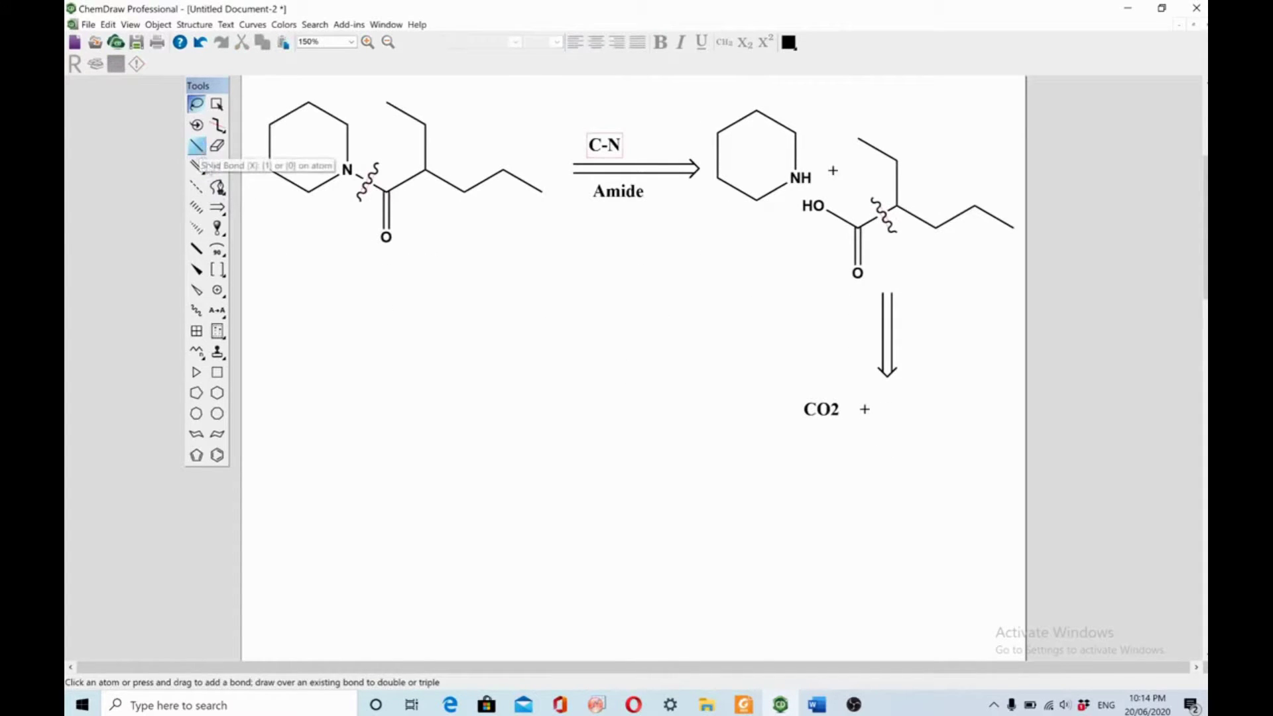
{"action": "left_click_drag", "start_coordinate": [866, 497], "coordinate": [866, 540]}
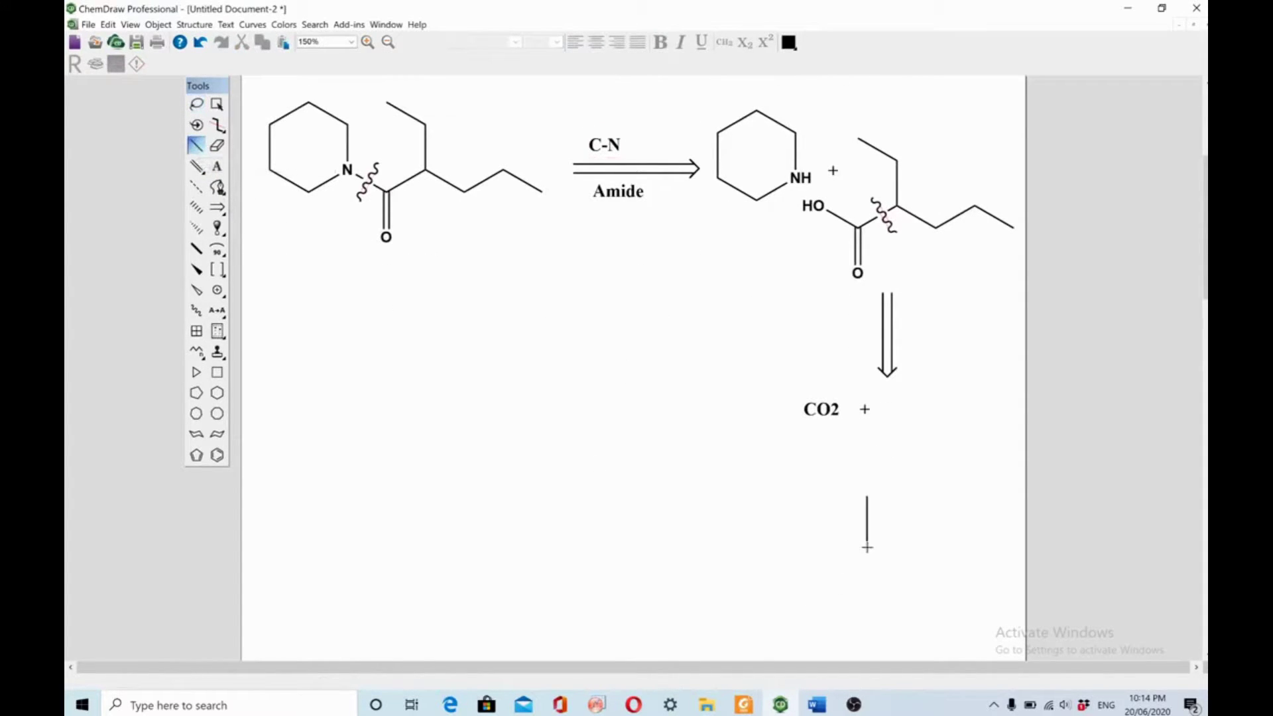
{"action": "left_click", "coordinate": [866, 541]}
{"action": "left_click_drag", "start_coordinate": [906, 564], "coordinate": [905, 607]}
{"action": "mouse_move", "coordinate": [905, 564]}
{"action": "left_mouse_down"}
{"action": "mouse_move", "coordinate": [944, 543]}
{"action": "mouse_move", "coordinate": [983, 563]}
{"action": "left_mouse_up"}
{"action": "left_click", "coordinate": [216, 145]}
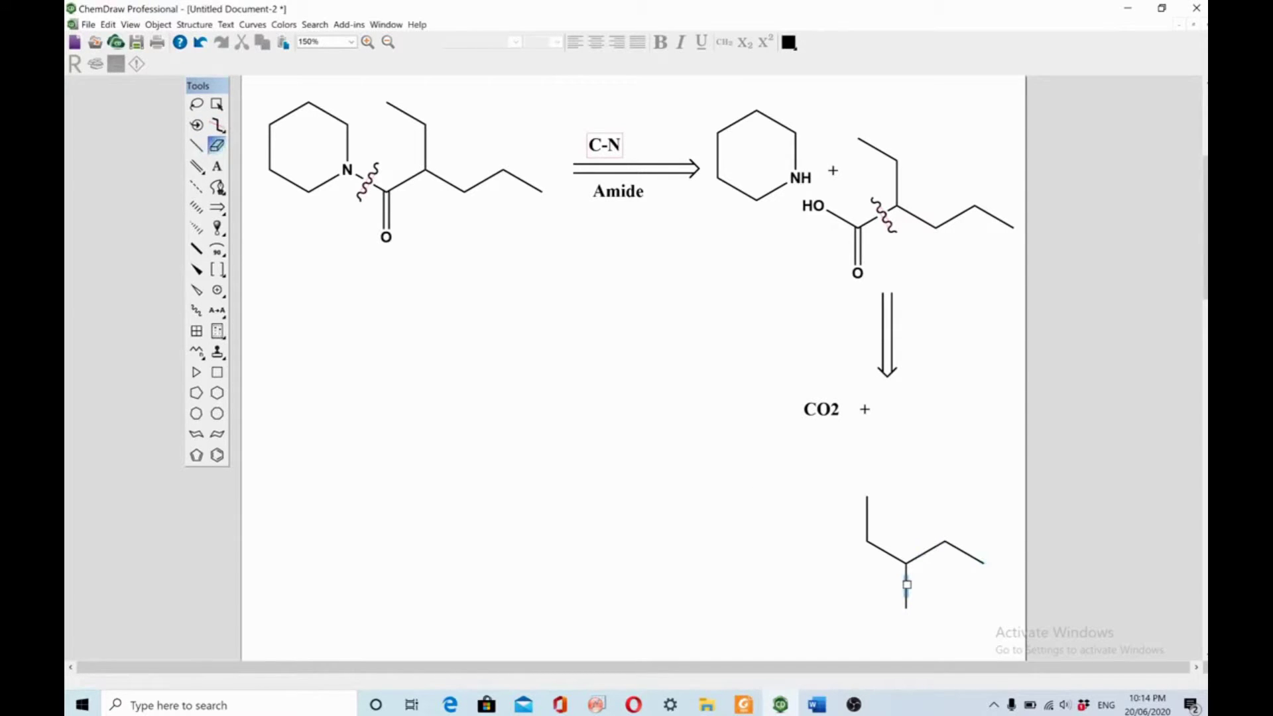
{"action": "left_click", "coordinate": [906, 593]}
{"action": "left_click", "coordinate": [217, 269]}
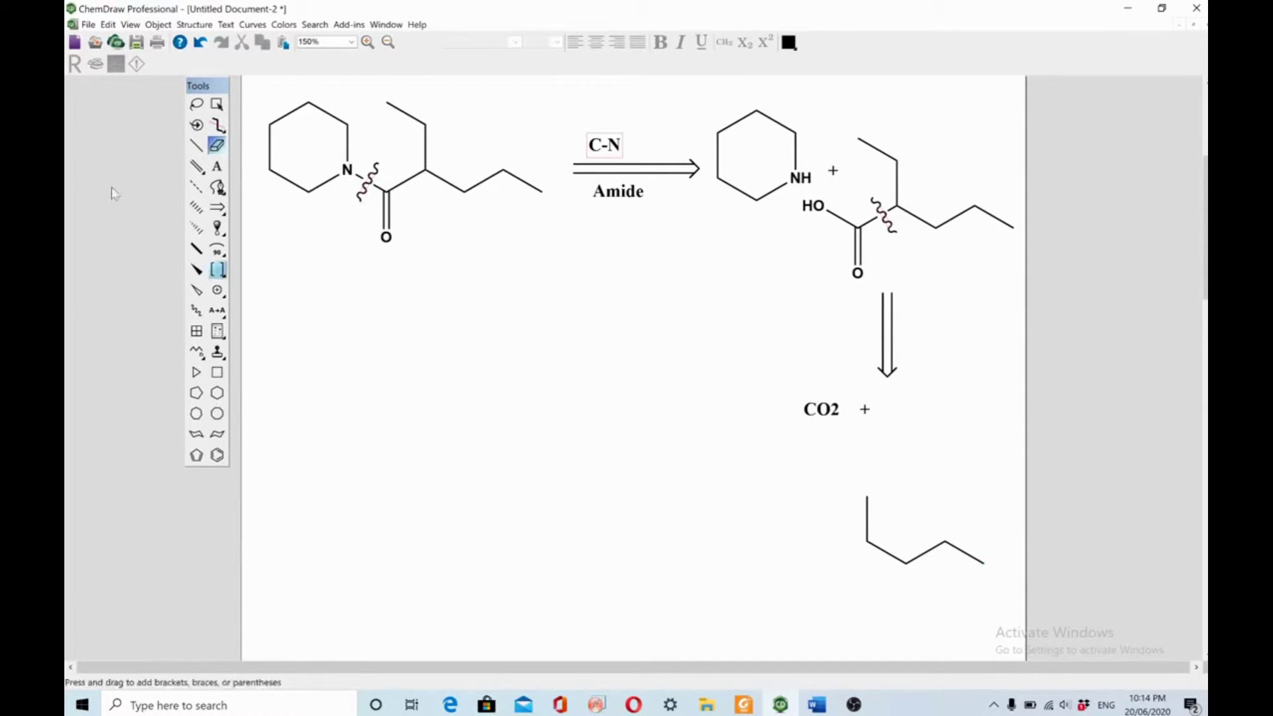
Add an up-left branch and a down-left bond labelled MgBr, then undo the stray arrow.
{"action": "left_click", "coordinate": [196, 144]}
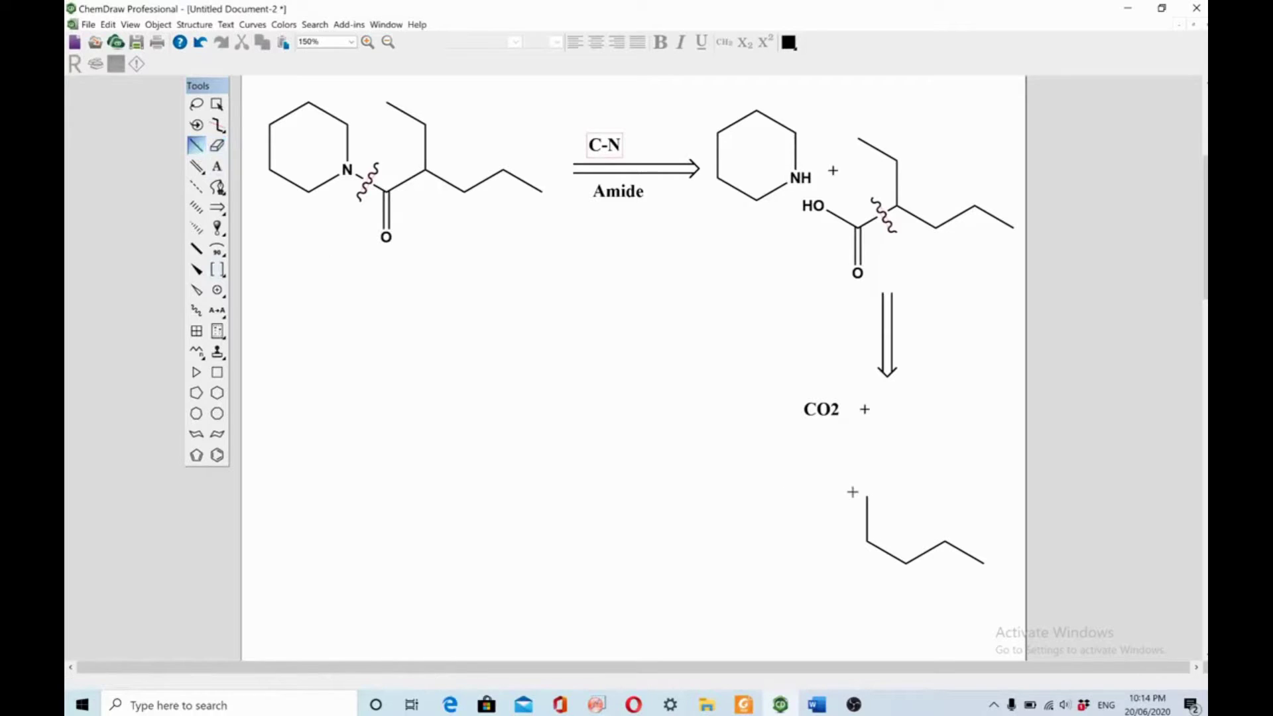
{"action": "left_click_drag", "start_coordinate": [866, 495], "coordinate": [828, 473]}
{"action": "left_click_drag", "start_coordinate": [867, 541], "coordinate": [828, 563]}
{"action": "left_click", "coordinate": [215, 169]}
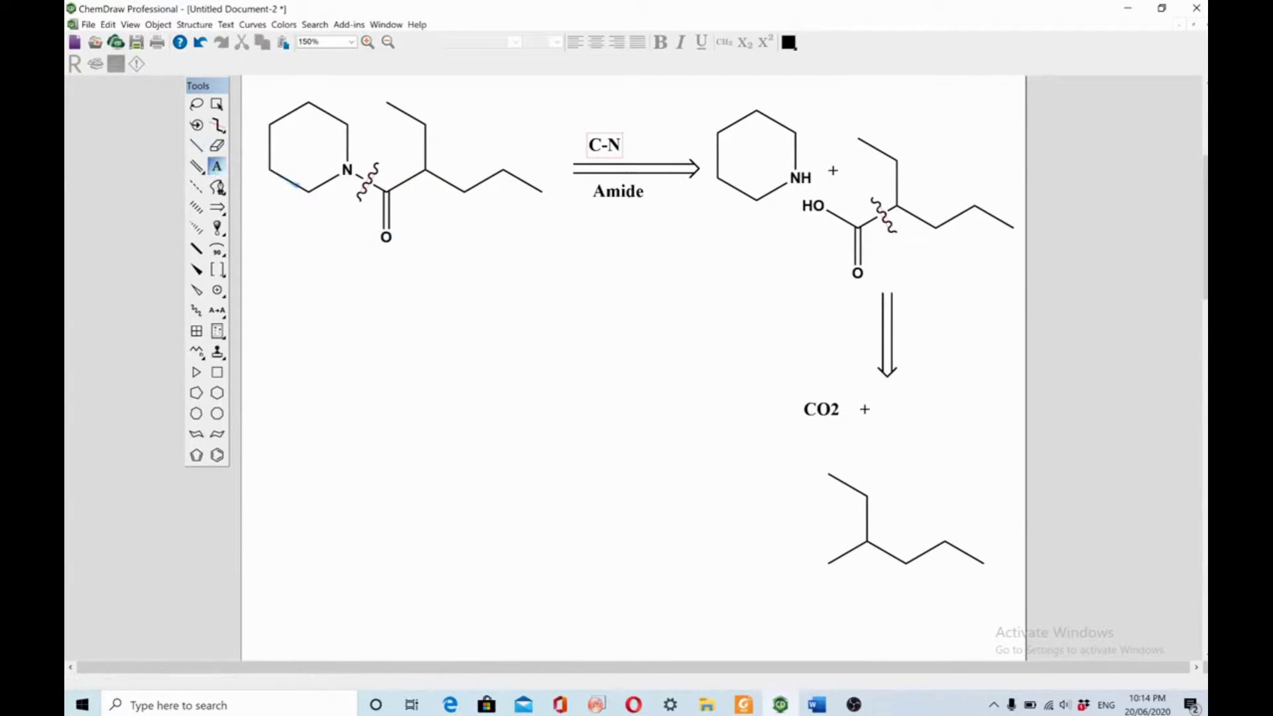
{"action": "left_click", "coordinate": [829, 563]}
{"action": "type", "text": "Mg"}
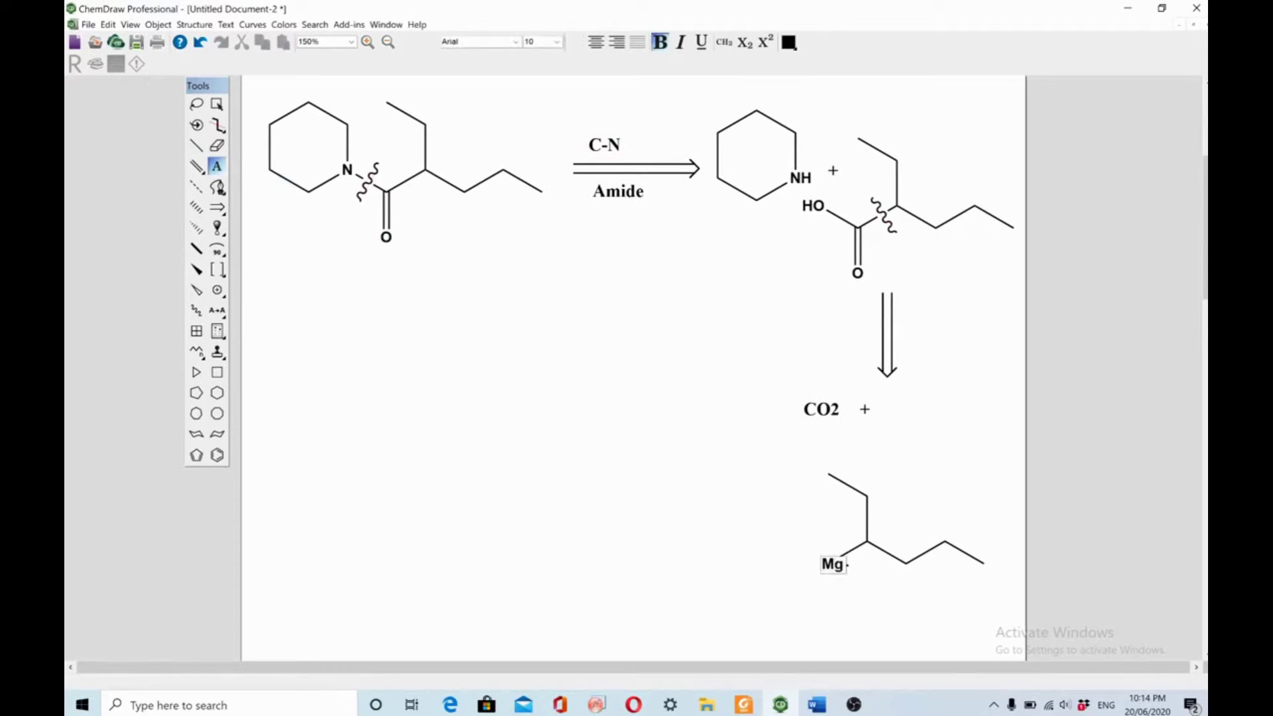
{"action": "type", "text": "Br"}
{"action": "left_click", "coordinate": [217, 208]}
{"action": "mouse_move", "coordinate": [216, 207]}
{"action": "left_mouse_down"}
{"action": "mouse_move", "coordinate": [375, 222]}
{"action": "mouse_move", "coordinate": [358, 212]}
{"action": "mouse_move", "coordinate": [443, 213]}
{"action": "left_mouse_up"}
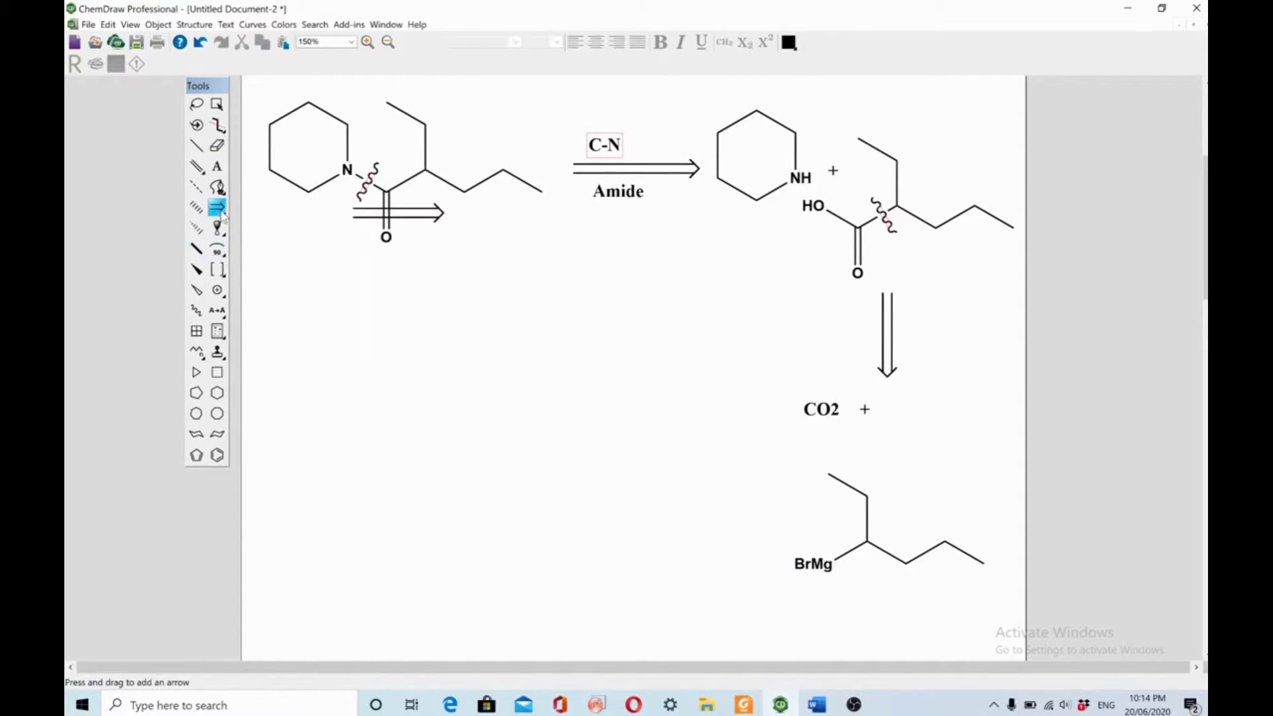
{"action": "key", "text": "ctrl+z"}
Draw a leftward retrosynthetic arrow from the Grignard reagent and caption it FGI.
{"action": "left_click_drag", "start_coordinate": [791, 516], "coordinate": [702, 516]}
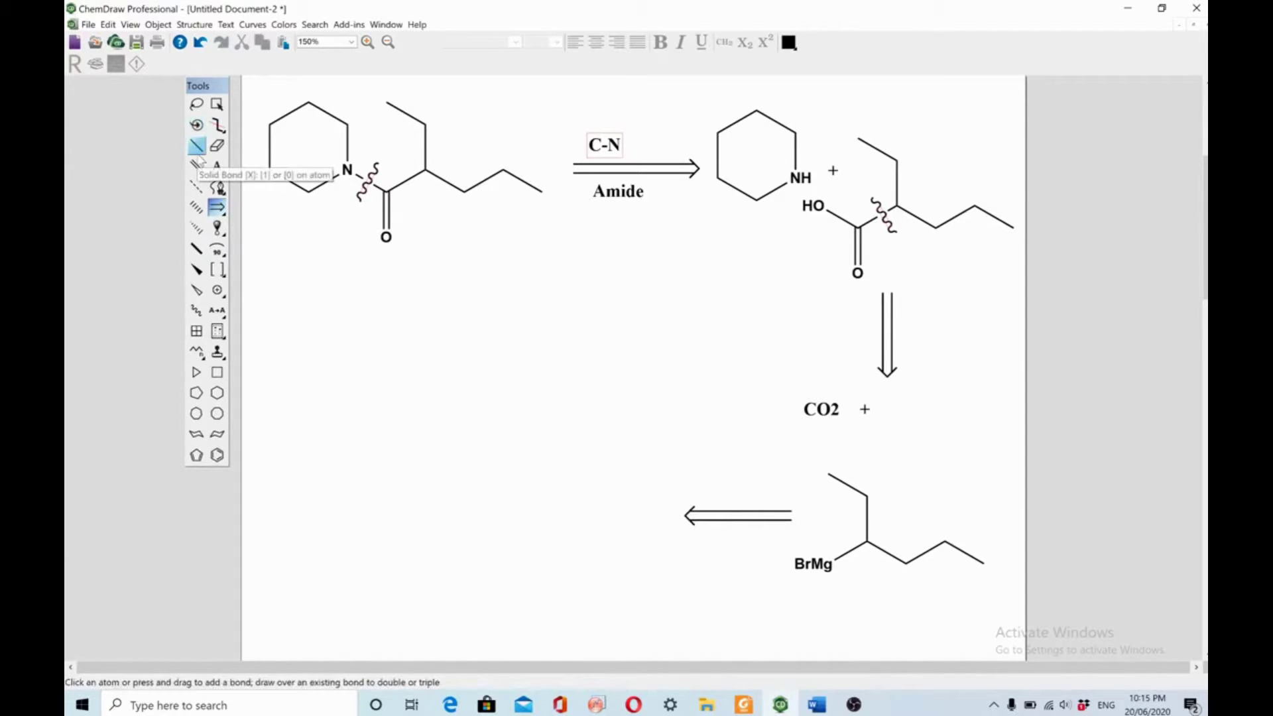
{"action": "left_click", "coordinate": [217, 167]}
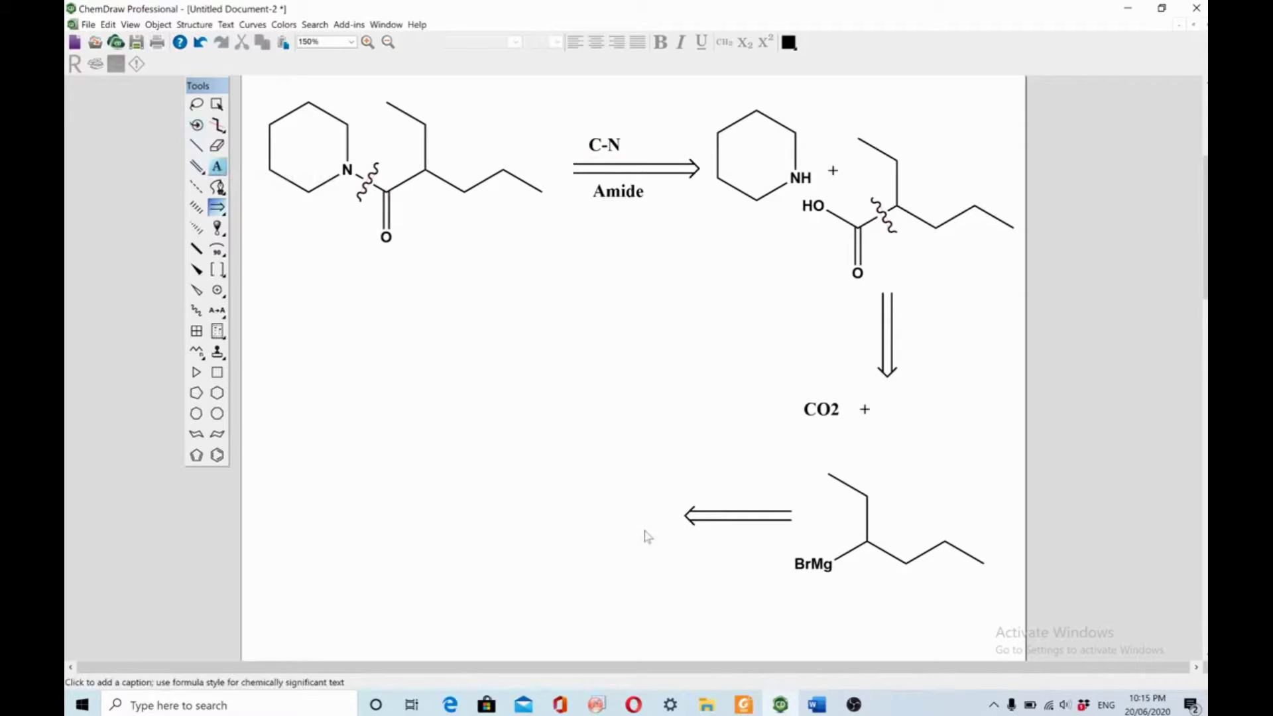
{"action": "type", "text": "FGI"}
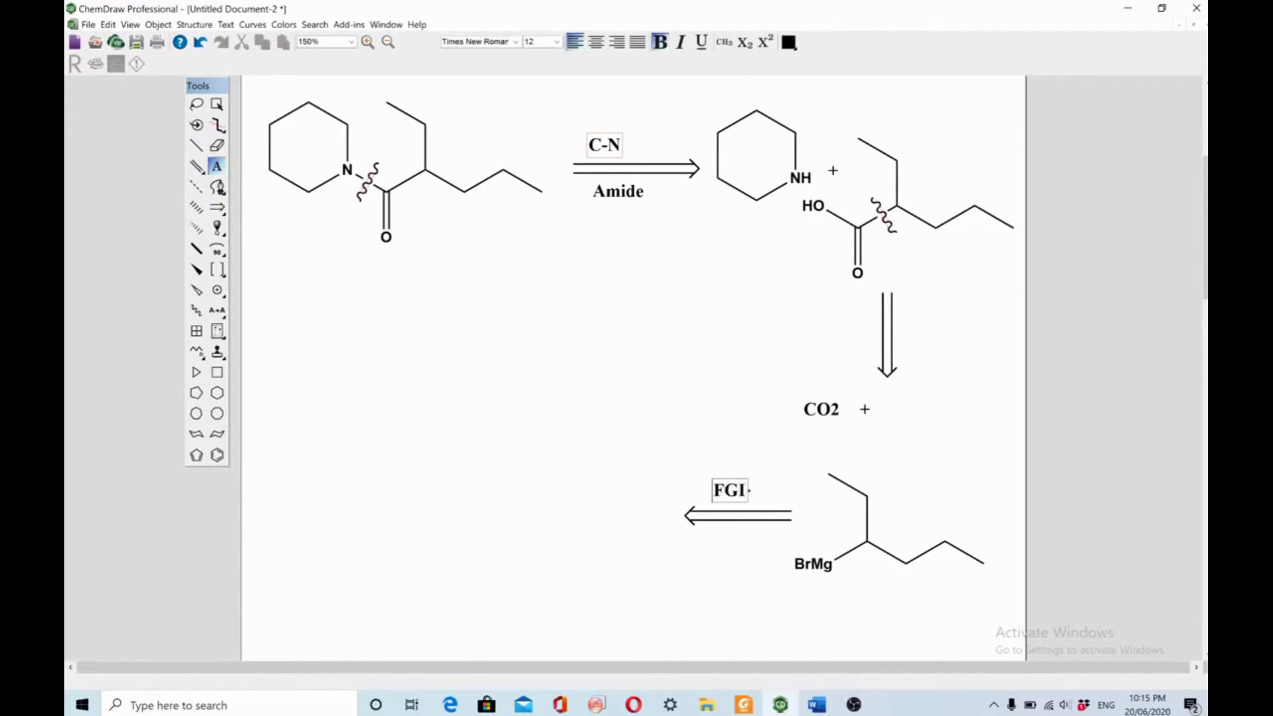
{"action": "left_click", "coordinate": [196, 104]}
Copy the Grignard structure to the left and relabel its MgBr atom as HO.
{"action": "mouse_move", "coordinate": [800, 558]}
{"action": "left_mouse_down"}
{"action": "mouse_move", "coordinate": [826, 446]}
{"action": "mouse_move", "coordinate": [1025, 523]}
{"action": "mouse_move", "coordinate": [862, 609]}
{"action": "mouse_move", "coordinate": [837, 530]}
{"action": "mouse_move", "coordinate": [605, 531]}
{"action": "mouse_move", "coordinate": [537, 492]}
{"action": "left_mouse_up"}
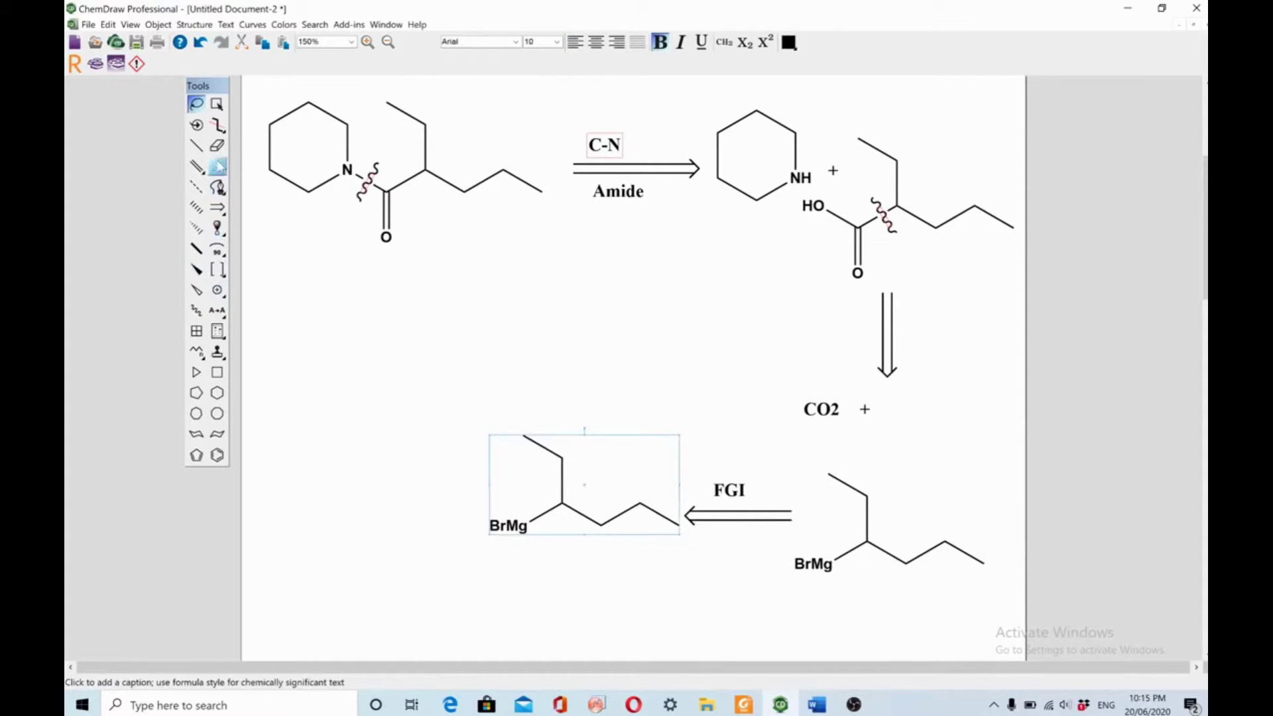
{"action": "left_click", "coordinate": [352, 414]}
{"action": "left_click", "coordinate": [217, 166]}
{"action": "left_click", "coordinate": [508, 525]}
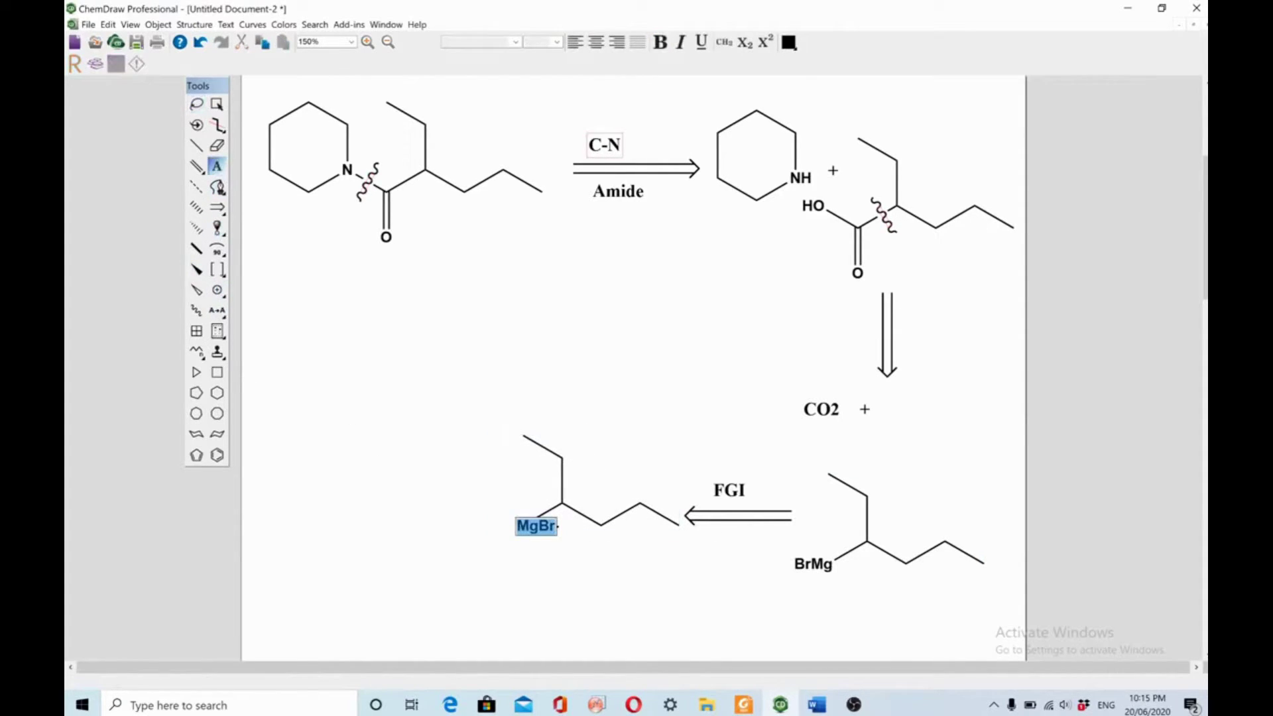
{"action": "type", "text": "P"}
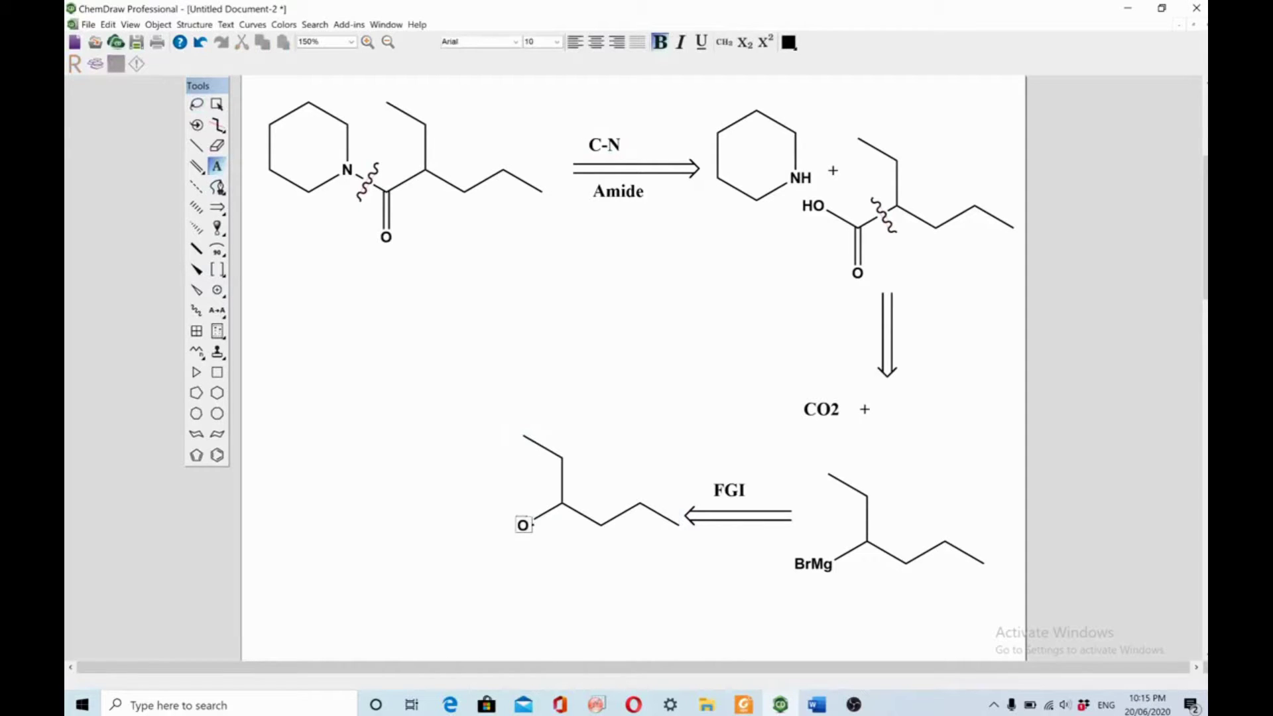
{"action": "left_click", "coordinate": [595, 560]}
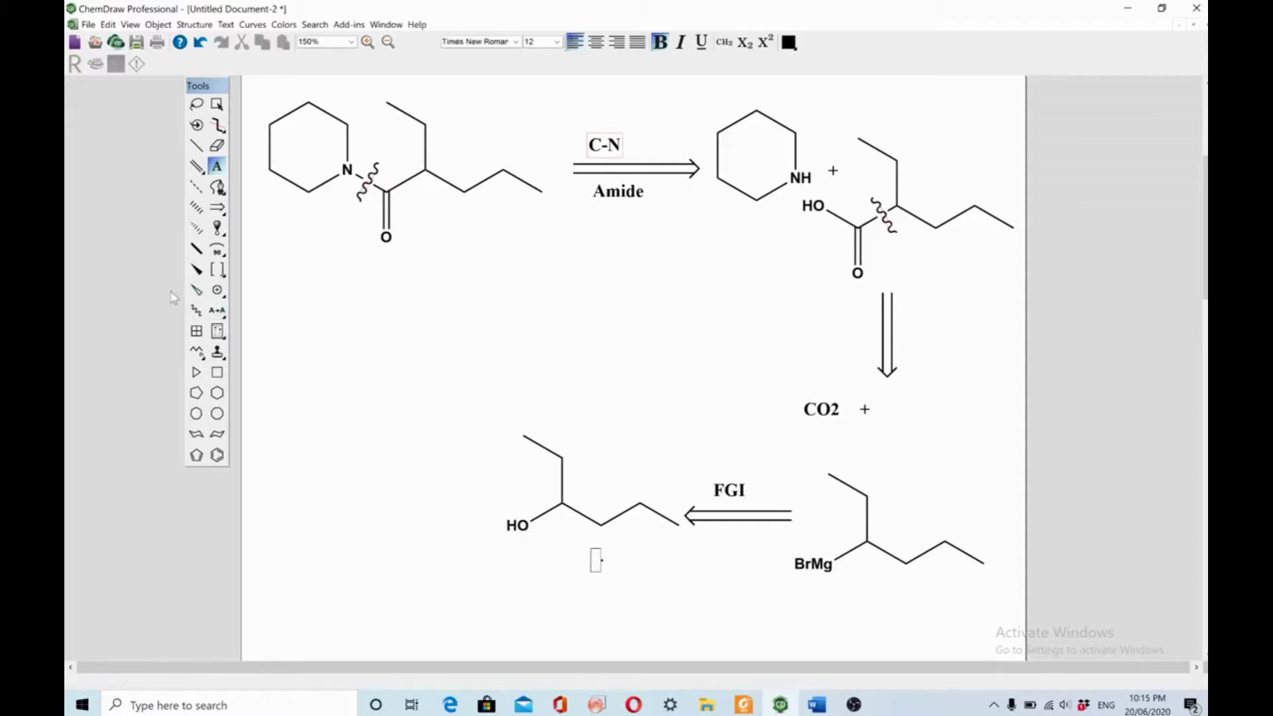
{"action": "scroll", "coordinate": [329, 357], "scroll_direction": "down", "scroll_amount": 3}
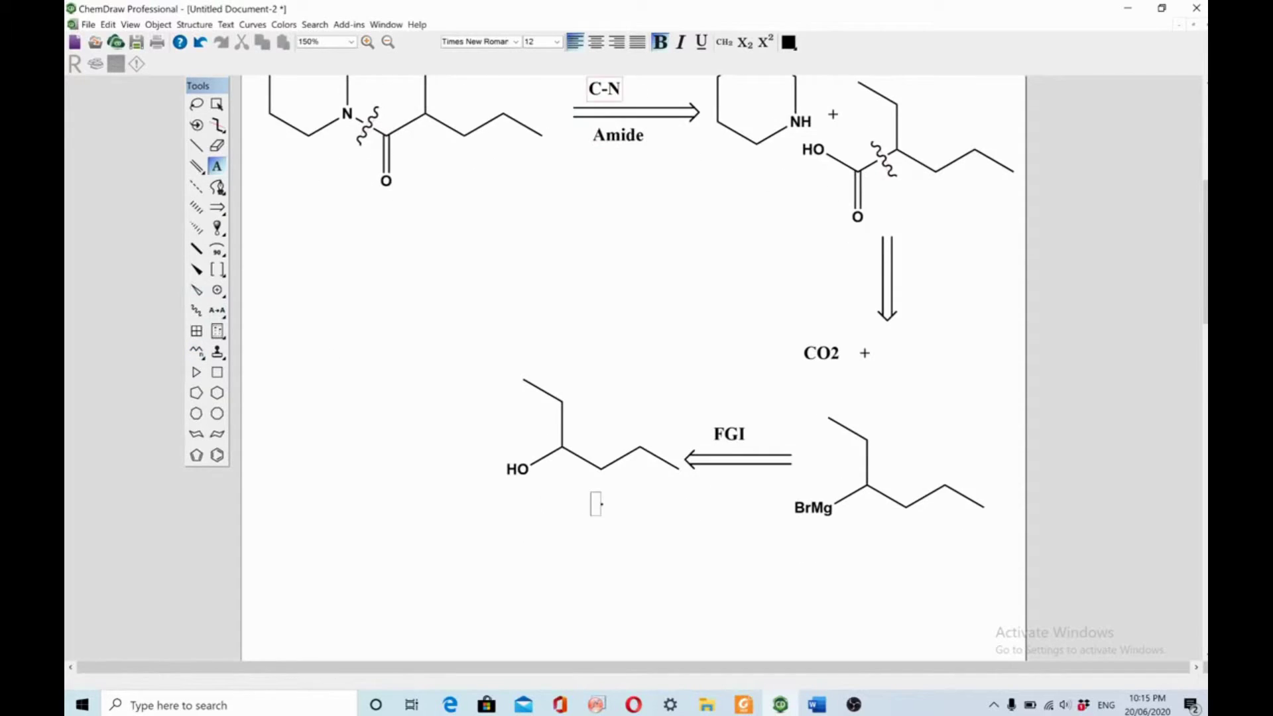